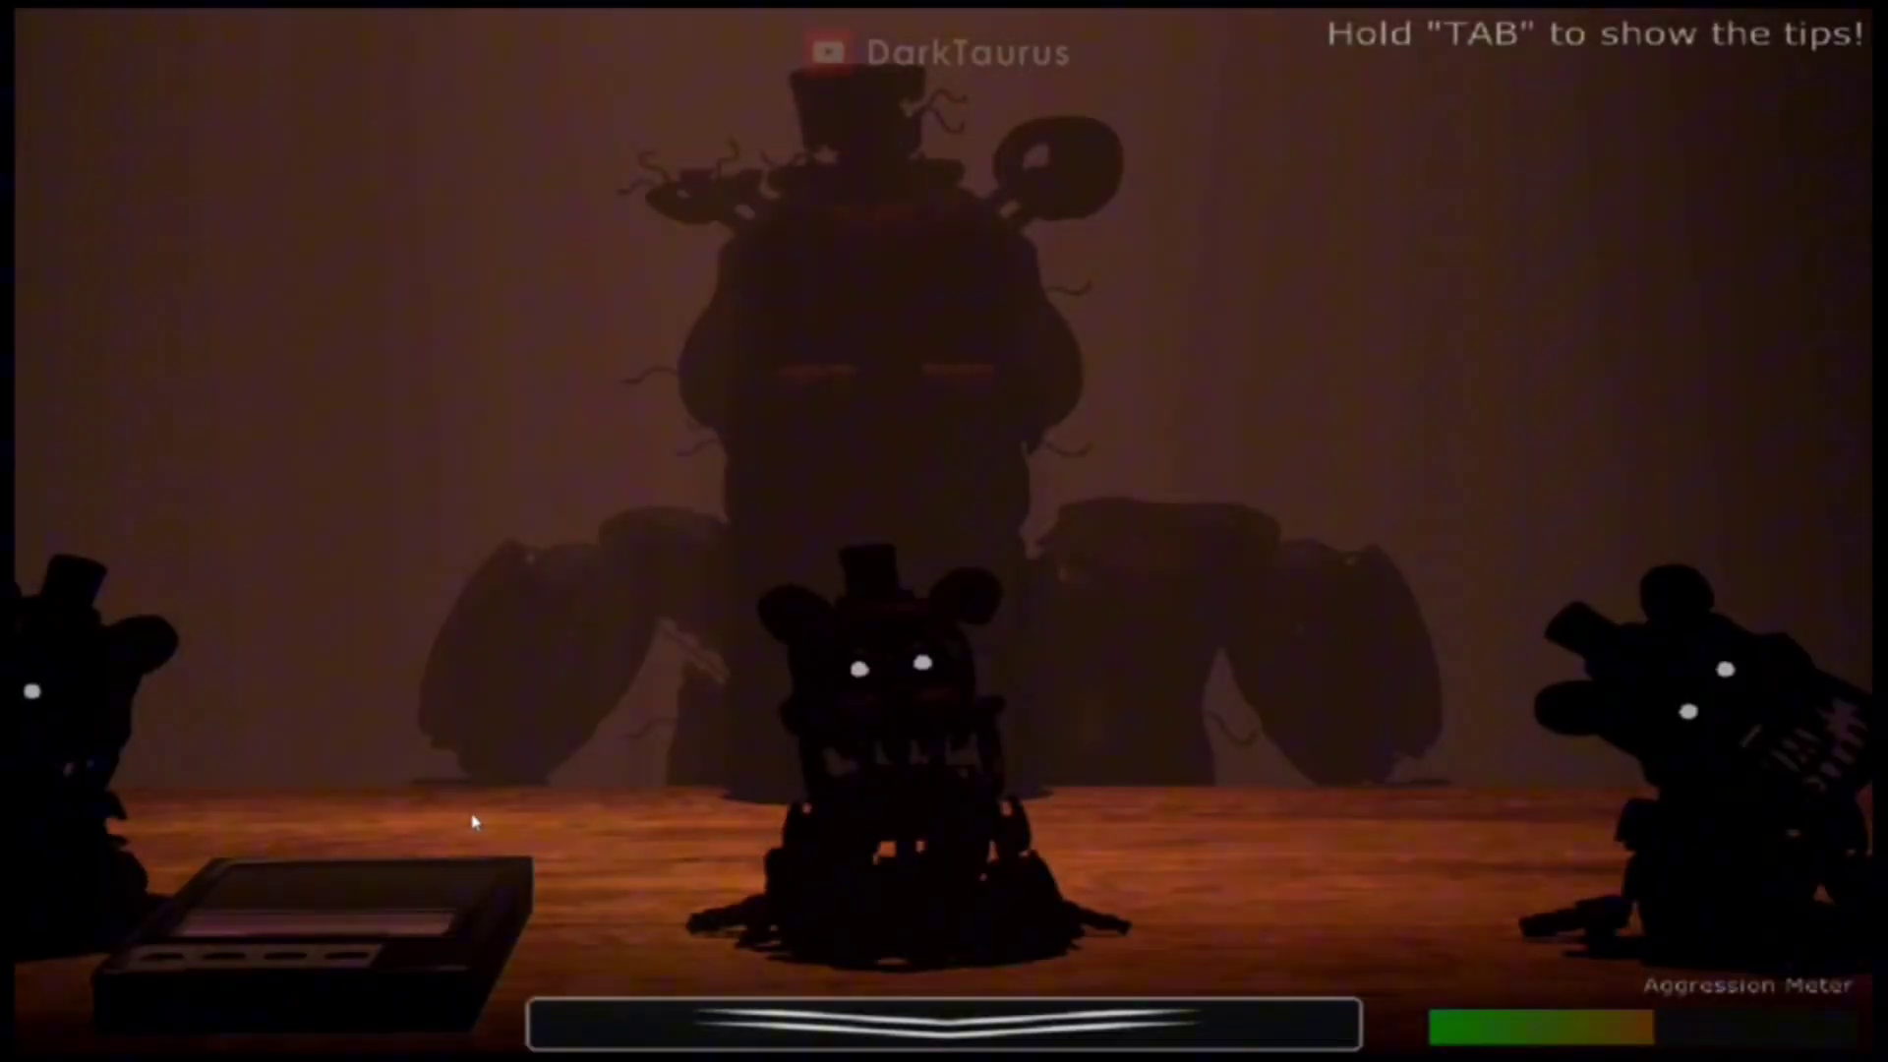
{"action": "left_click", "coordinate": [157, 959]}
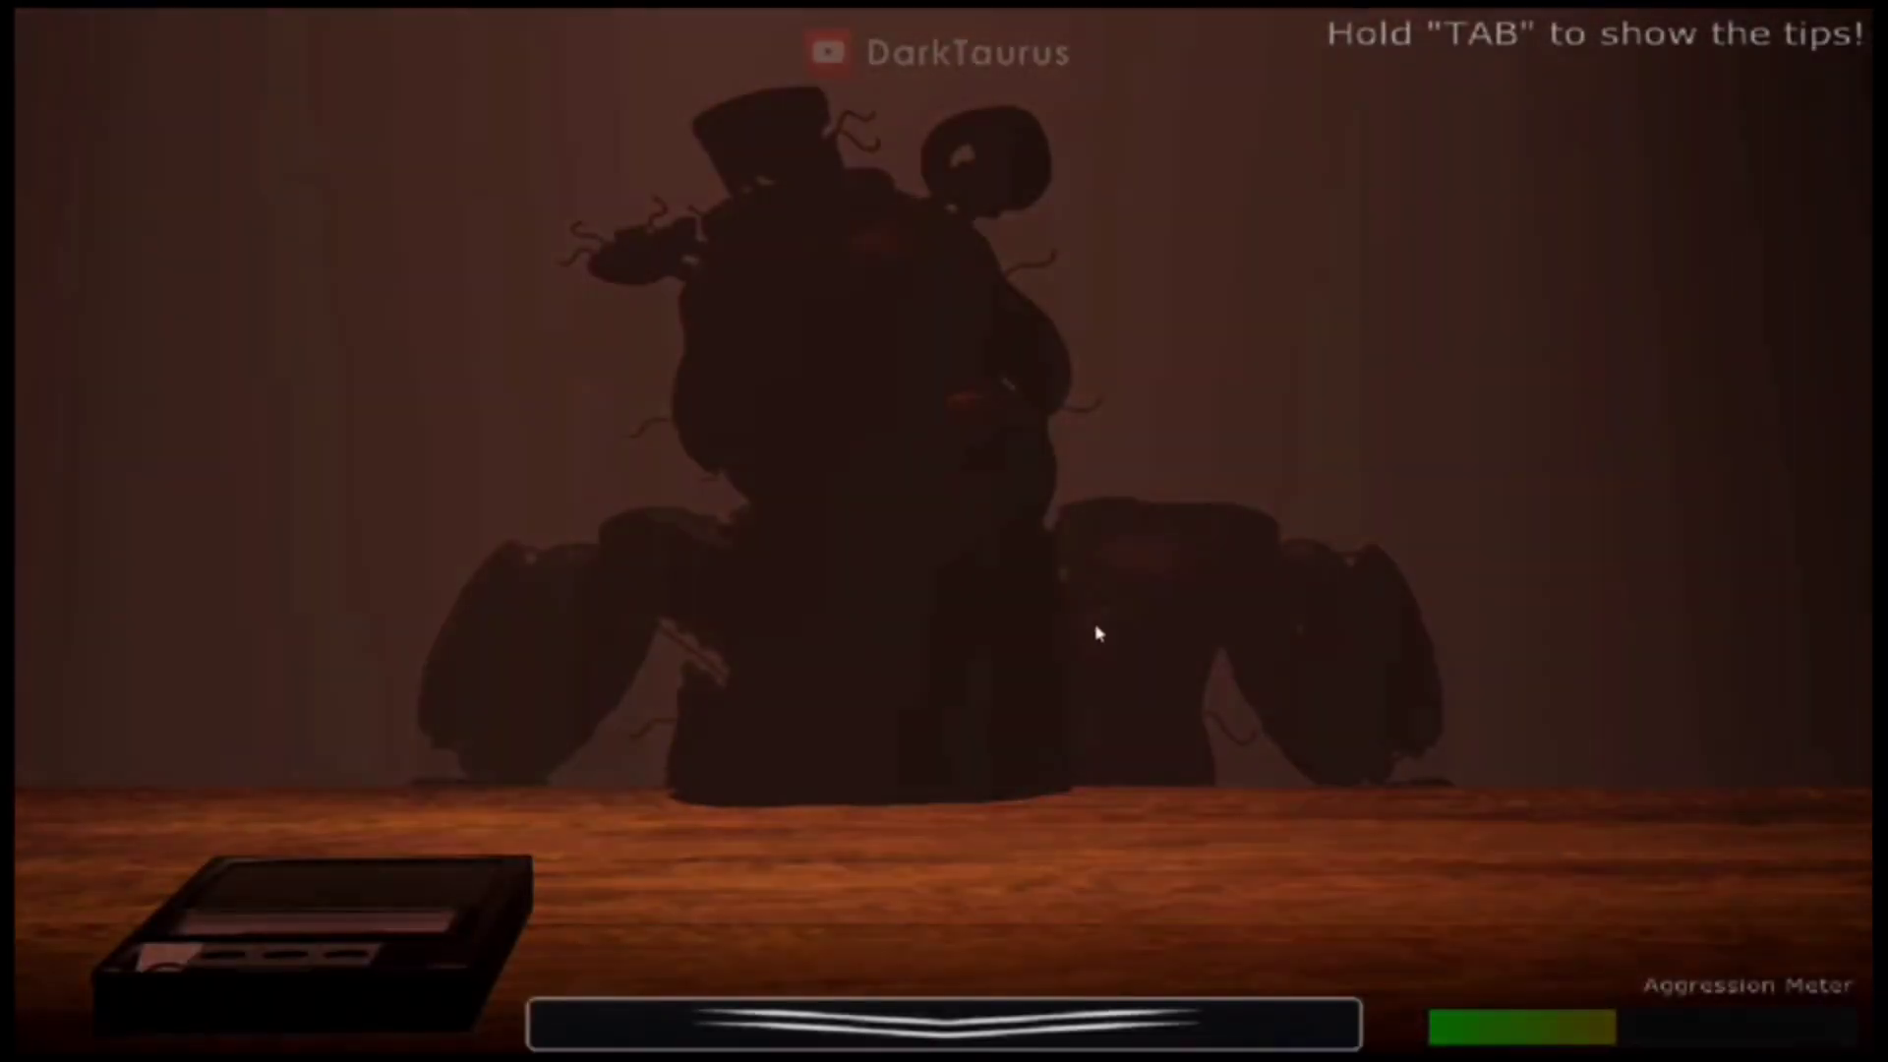